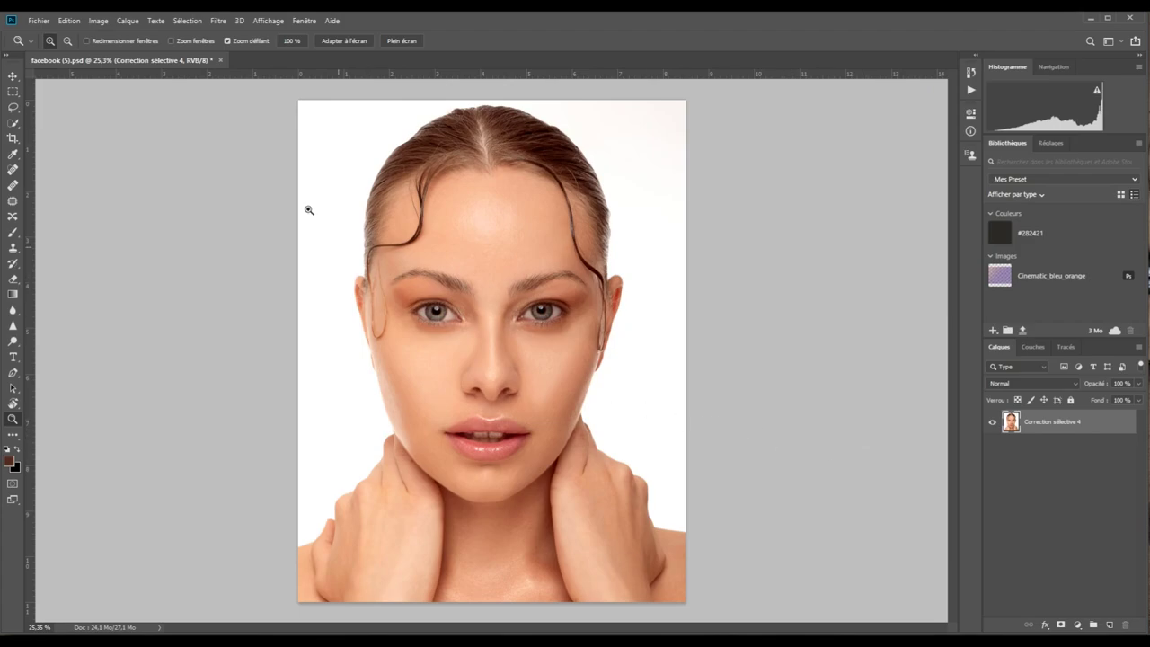
Keep the Photographie workspace and add a Couleur unie solid colour fill layer.
{"action": "left_click", "coordinate": [304, 20]}
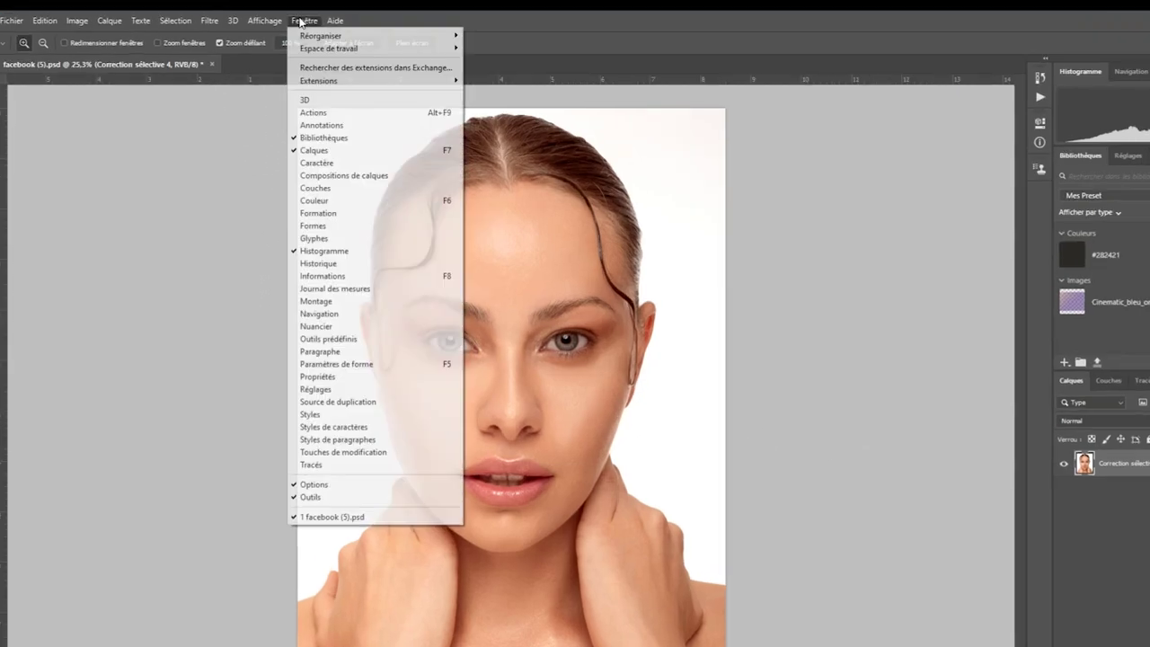
{"action": "mouse_move", "coordinate": [362, 83]}
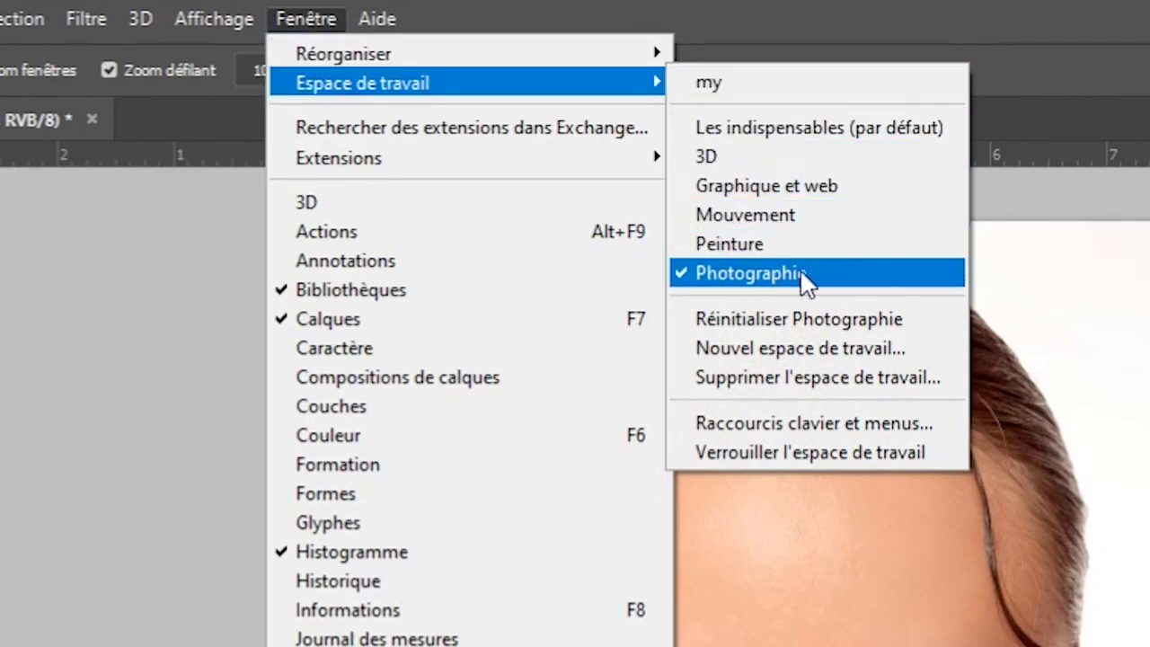
{"action": "left_click", "coordinate": [804, 275]}
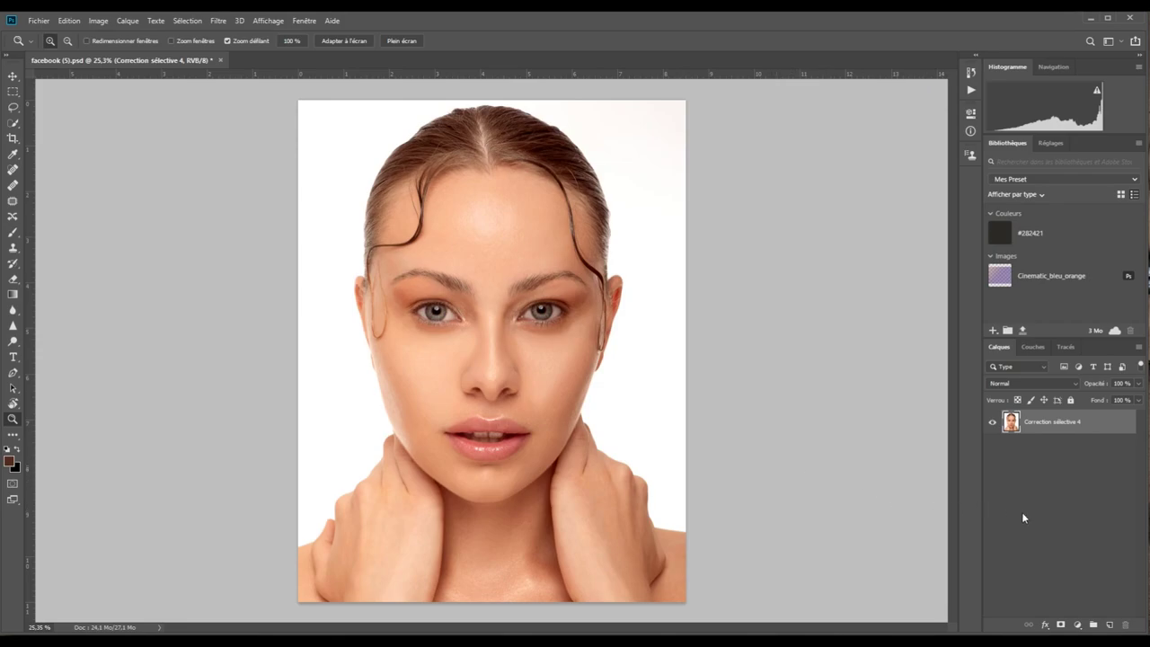
{"action": "left_click", "coordinate": [1078, 626]}
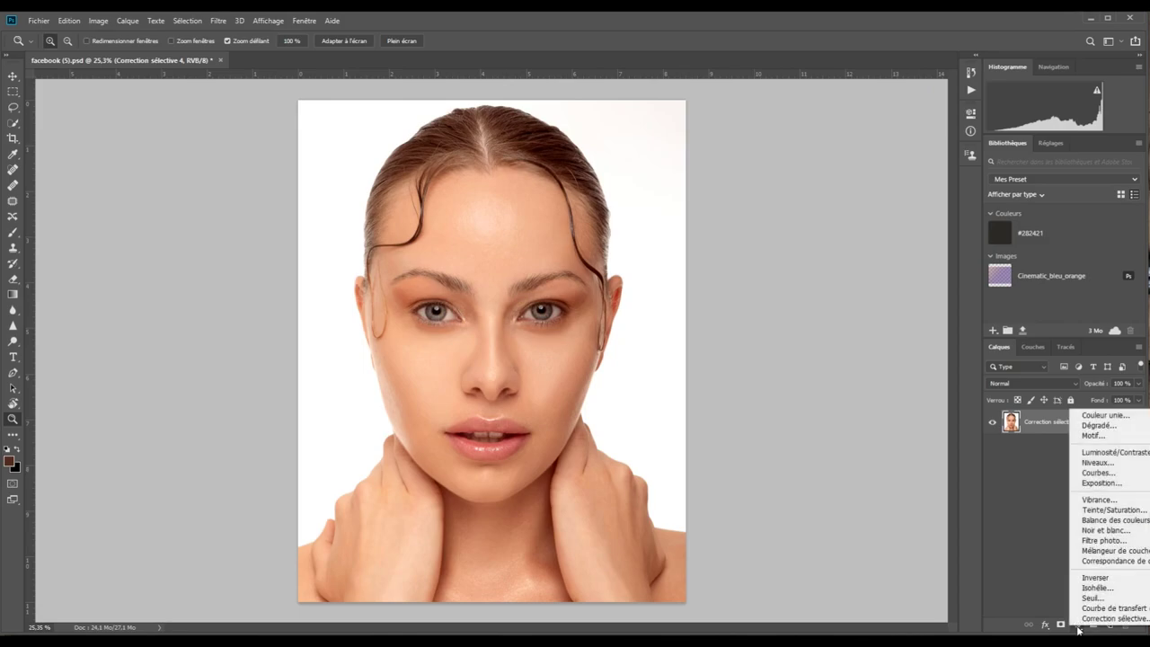
{"action": "left_click", "coordinate": [1096, 417]}
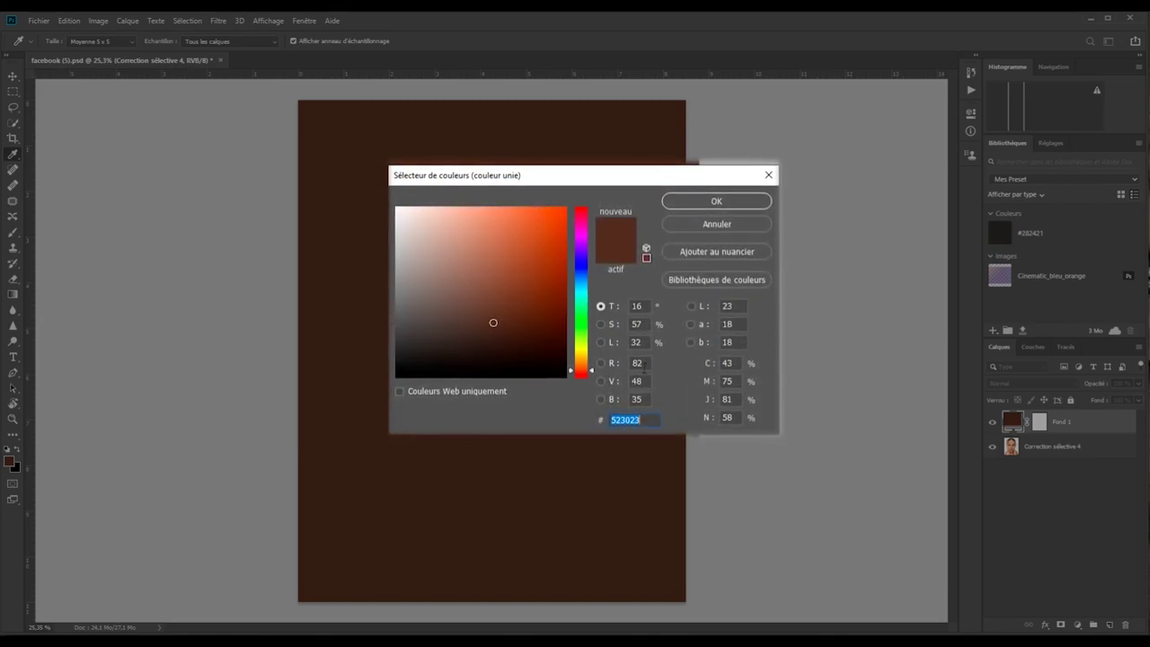
Enter 128 for the red, green and blue values of the fill colour.
{"action": "left_click", "coordinate": [637, 364]}
{"action": "type", "text": "1"}
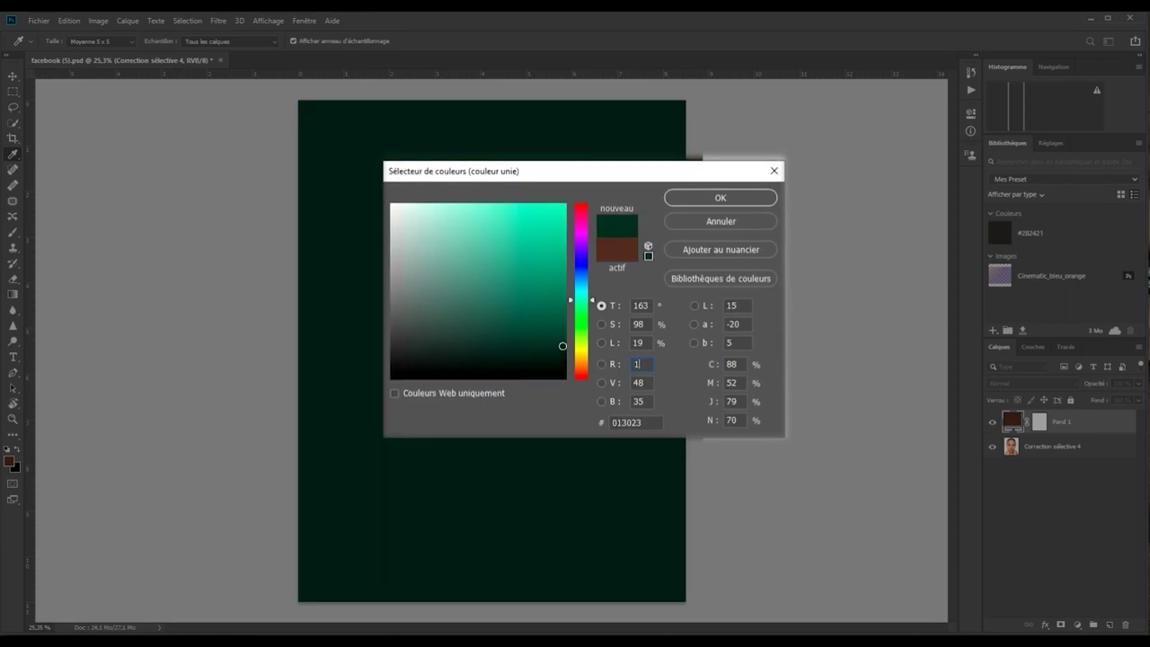
{"action": "type", "text": "28"}
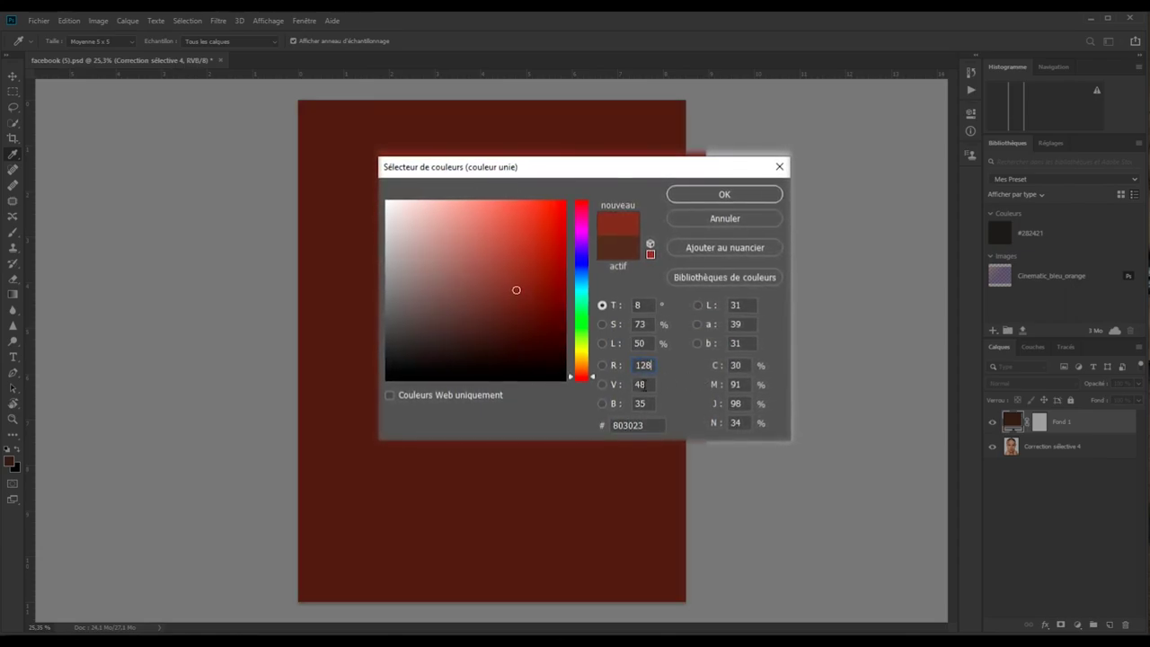
{"action": "left_click", "coordinate": [642, 385]}
{"action": "type", "text": "128"}
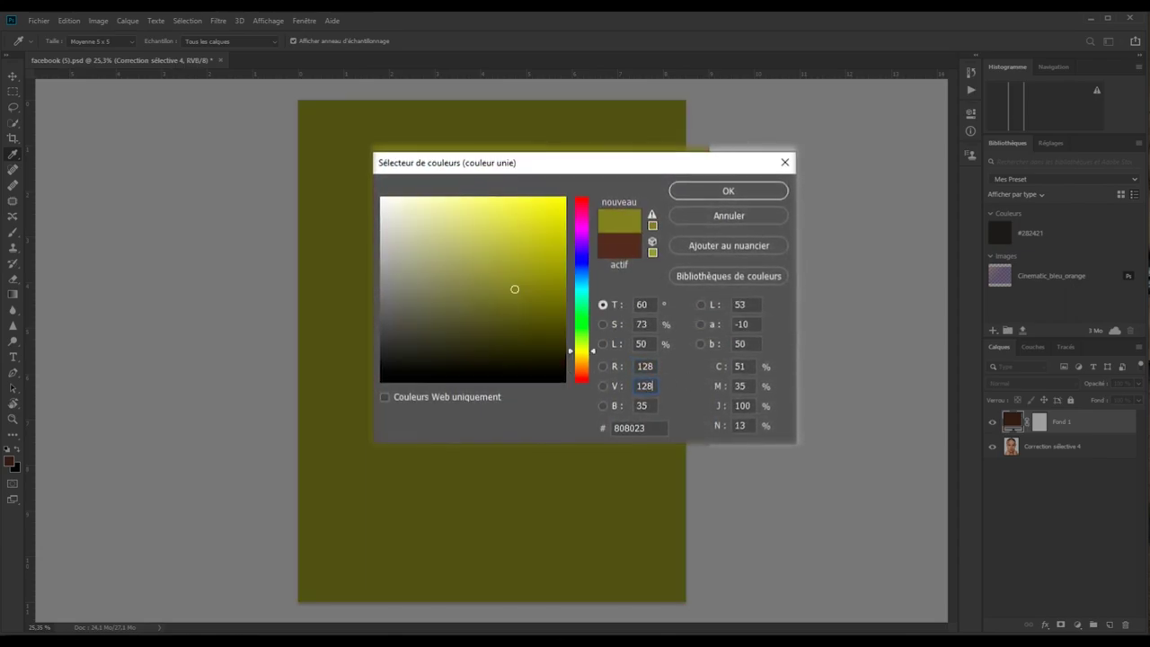
{"action": "left_click", "coordinate": [640, 406]}
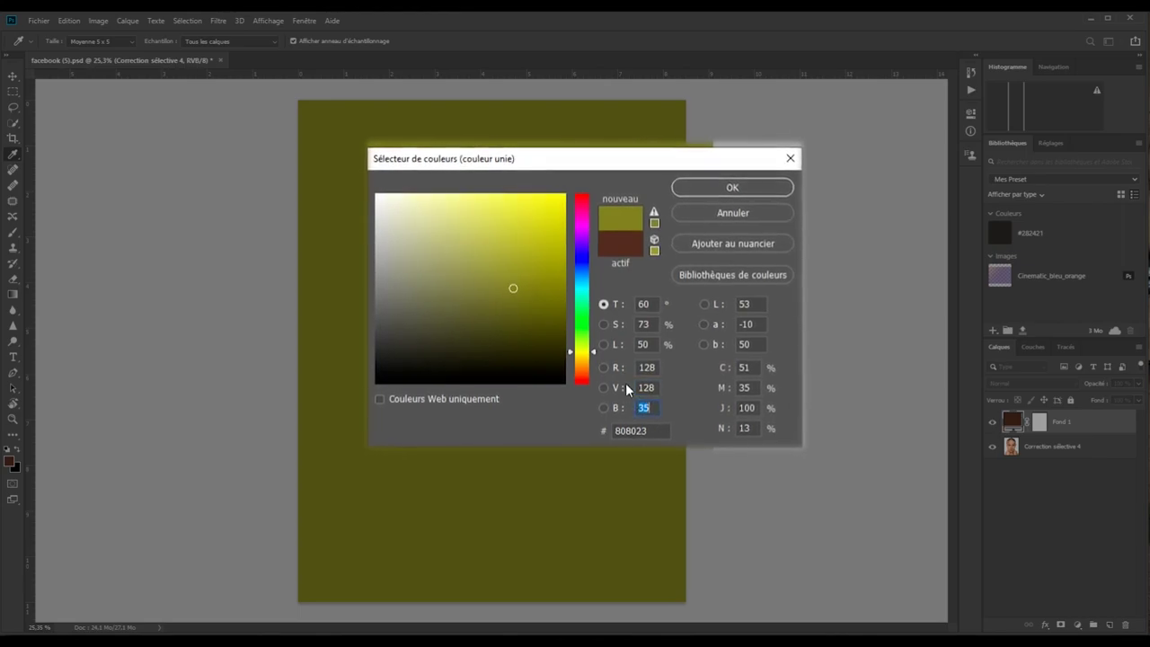
{"action": "type", "text": "128"}
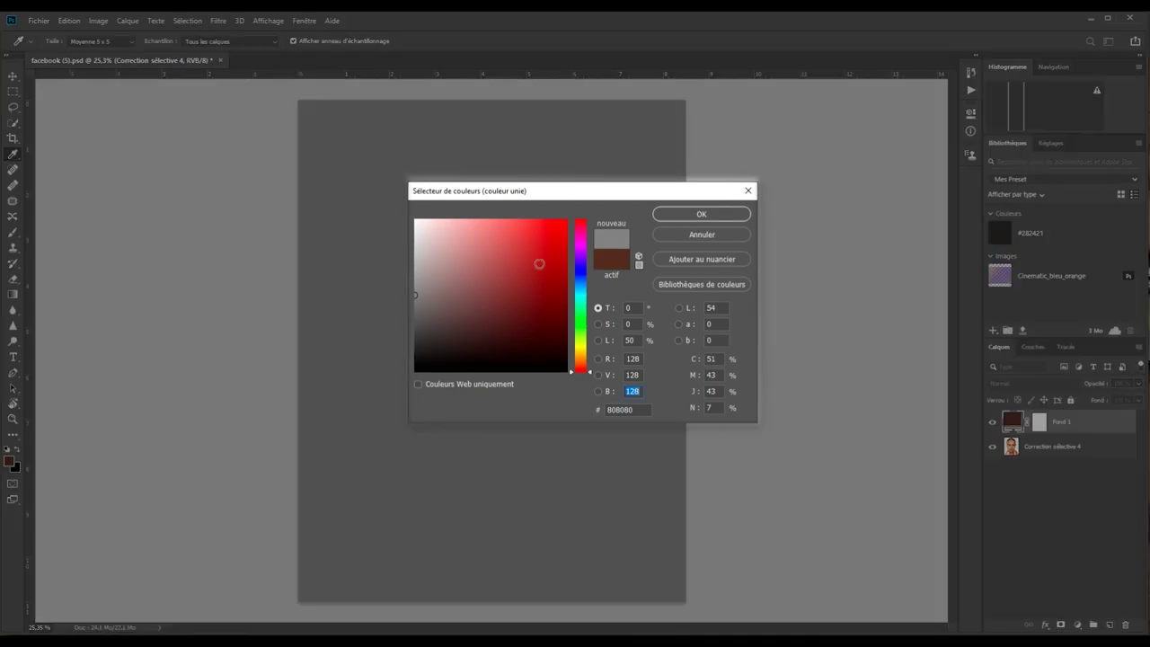
Try a dark red fill, then set saturation 0 and lightness 50.
{"action": "left_click_drag", "start_coordinate": [524, 346], "coordinate": [529, 328]}
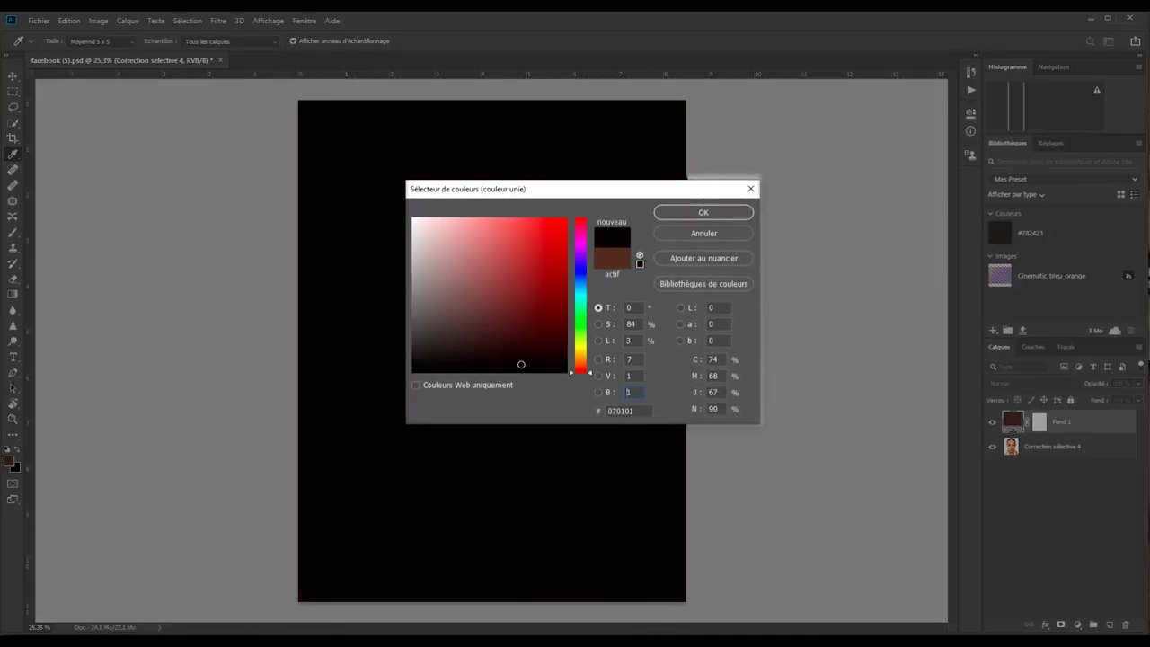
{"action": "left_click", "coordinate": [529, 328]}
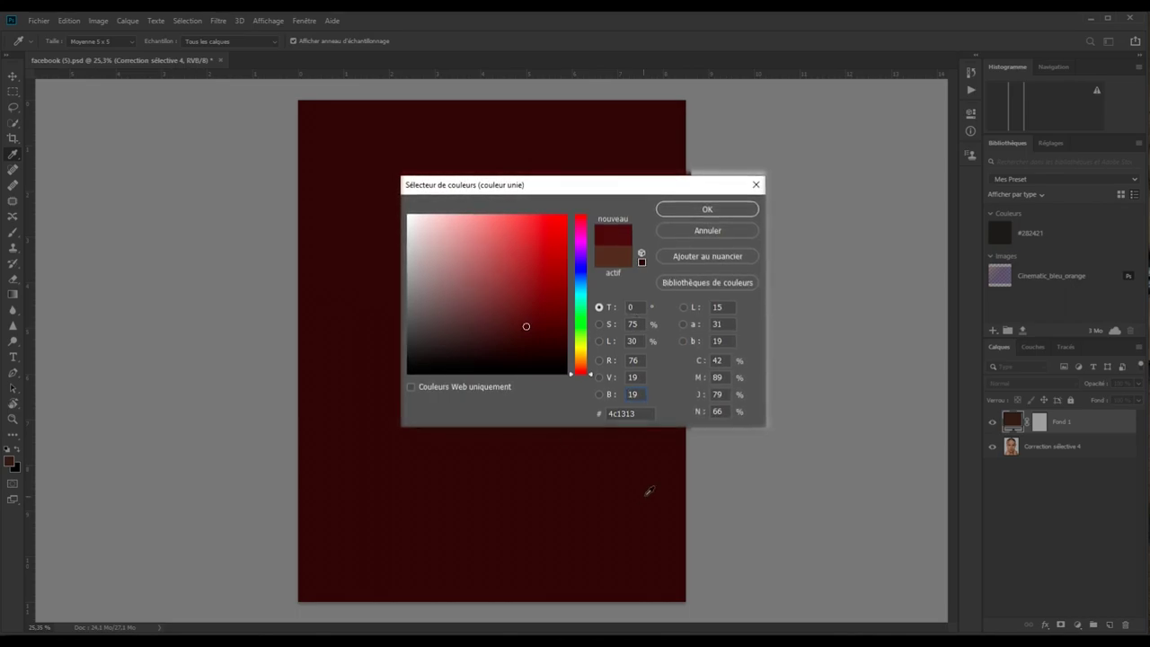
{"action": "left_click", "coordinate": [634, 324]}
{"action": "type", "text": "0"}
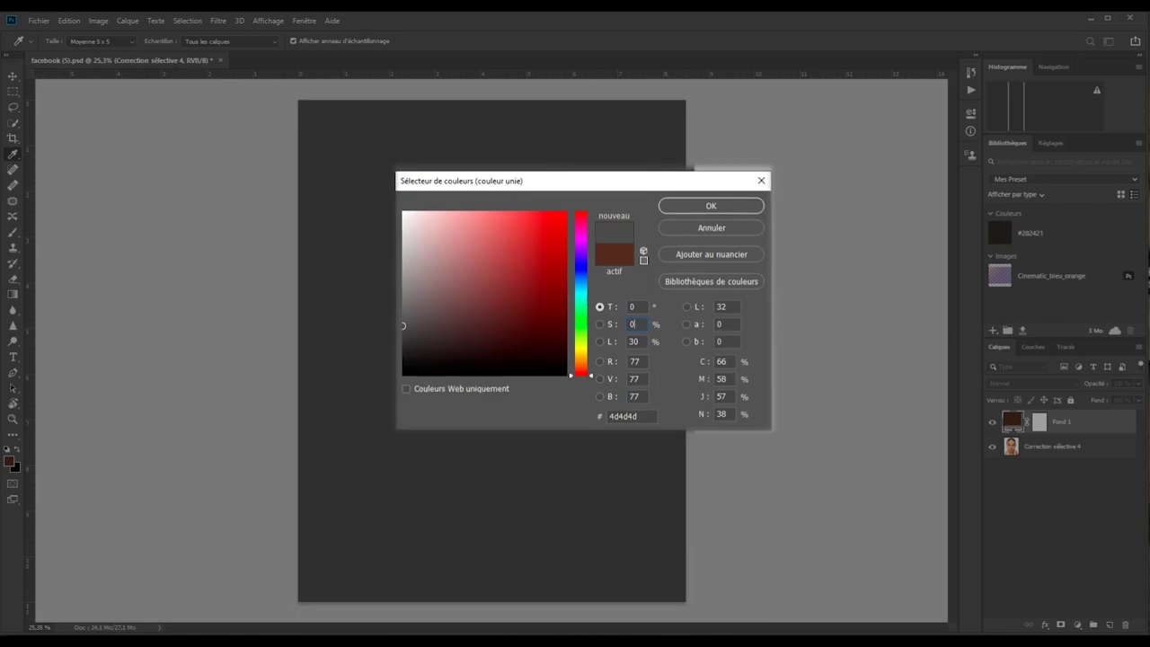
{"action": "left_click", "coordinate": [634, 342]}
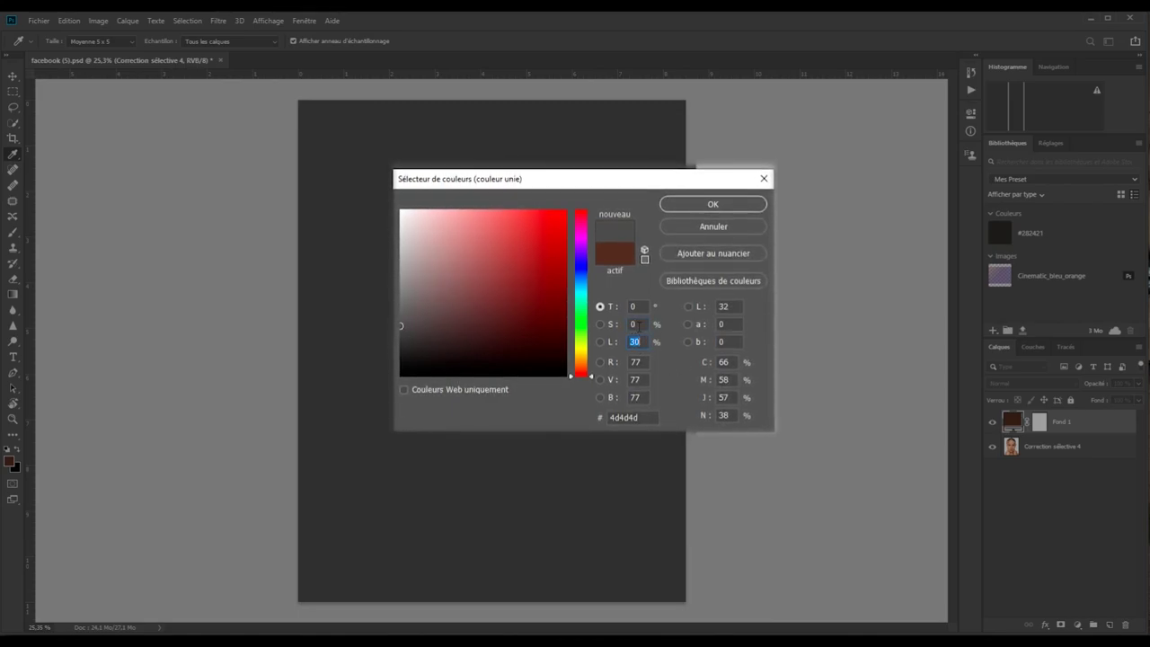
{"action": "type", "text": "50"}
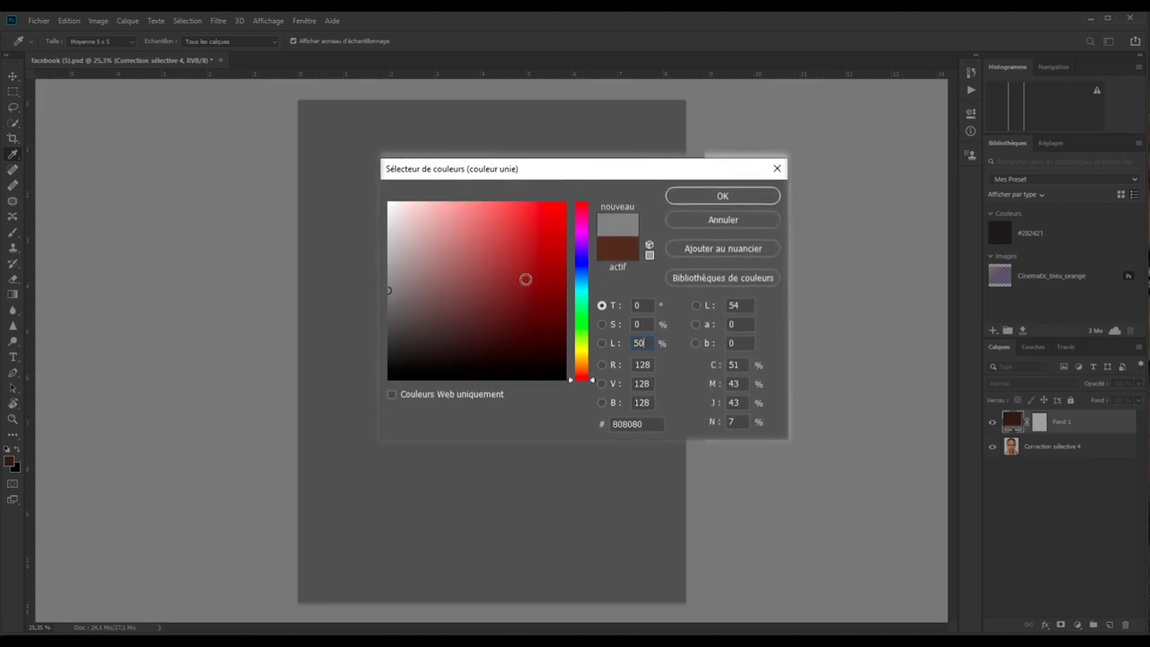
Set the fill colour to hex 808080 and move the colour picker aside.
{"action": "left_click", "coordinate": [538, 223]}
{"action": "left_click_drag", "start_coordinate": [540, 222], "coordinate": [553, 344]}
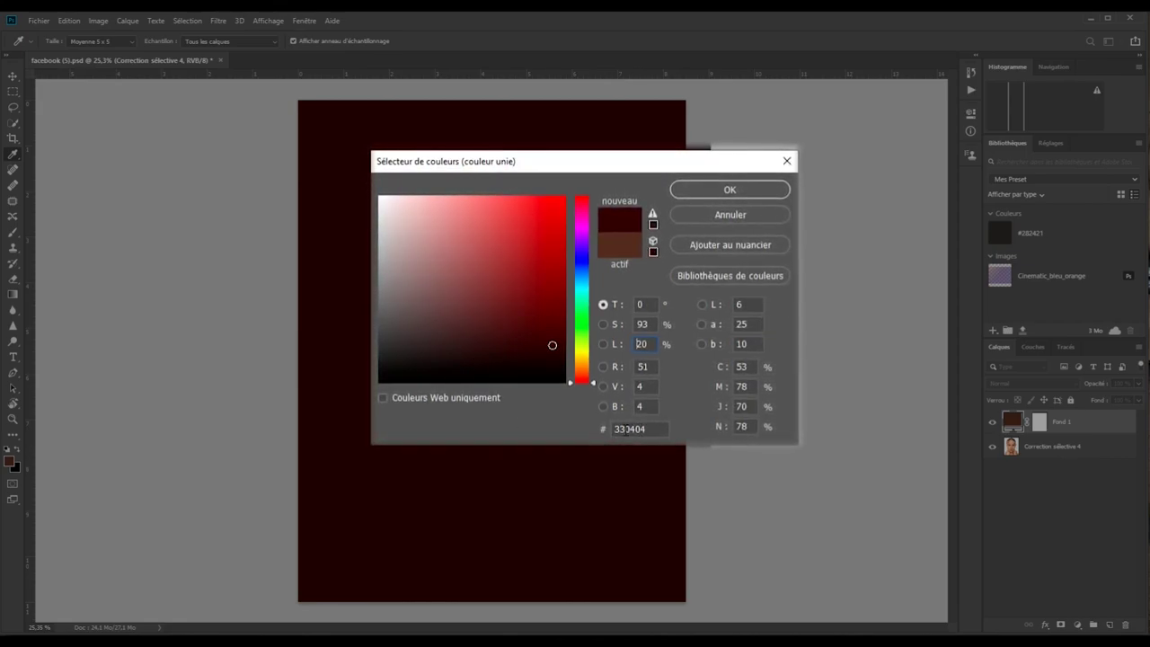
{"action": "double_click", "coordinate": [626, 428]}
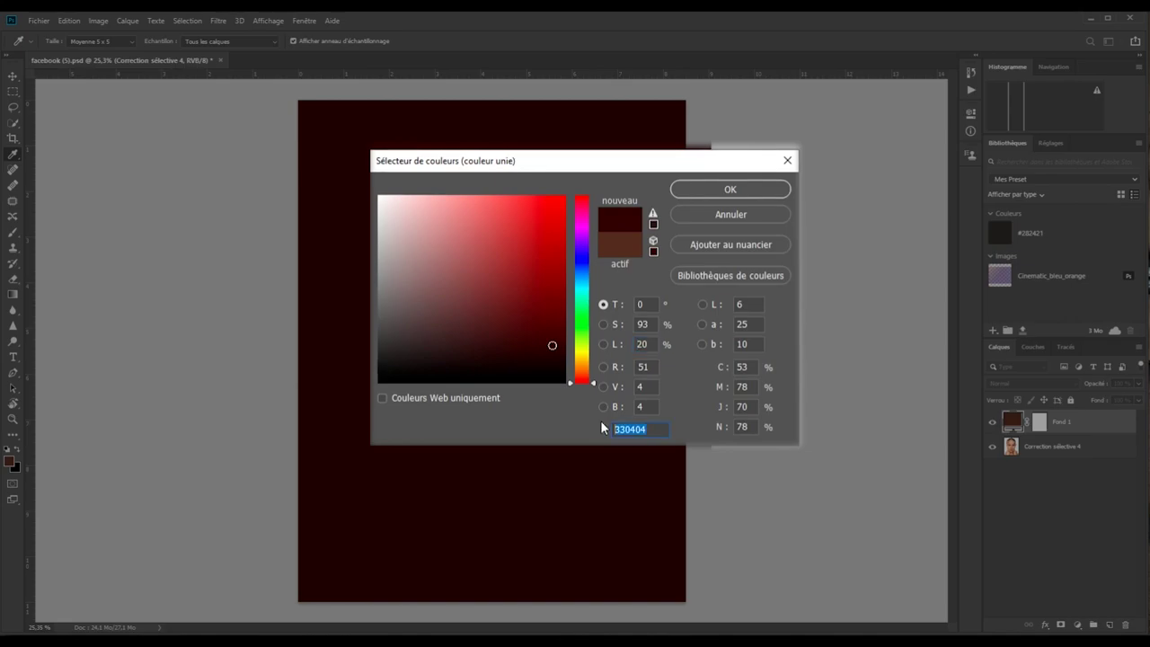
{"action": "type", "text": "80"}
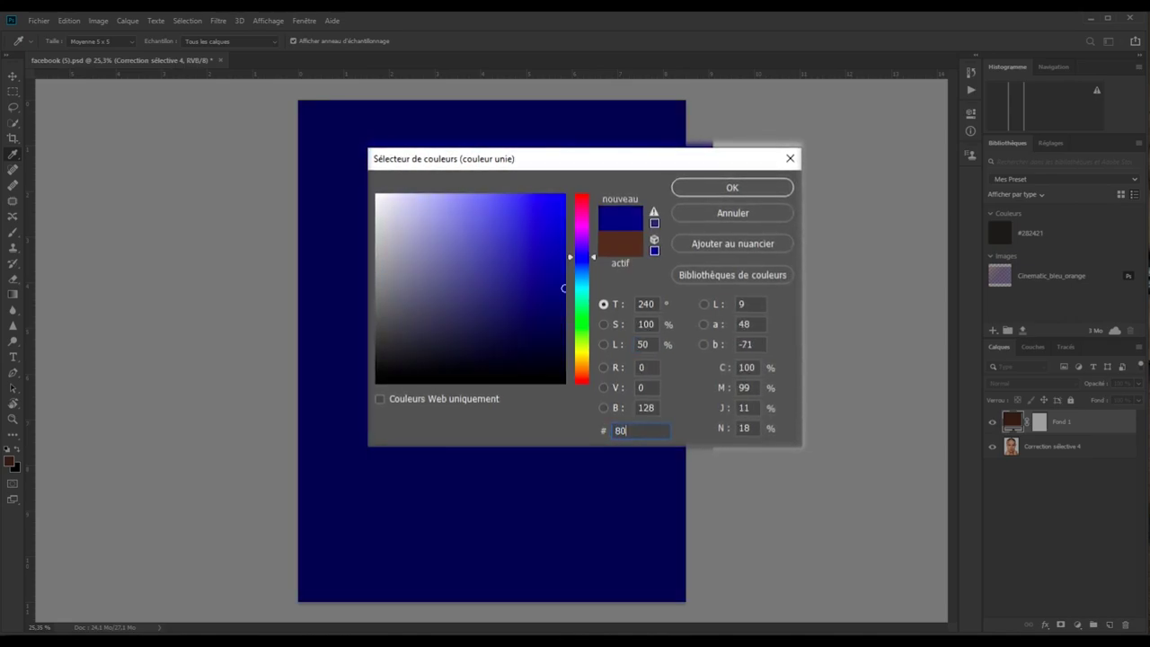
{"action": "type", "text": "8080"}
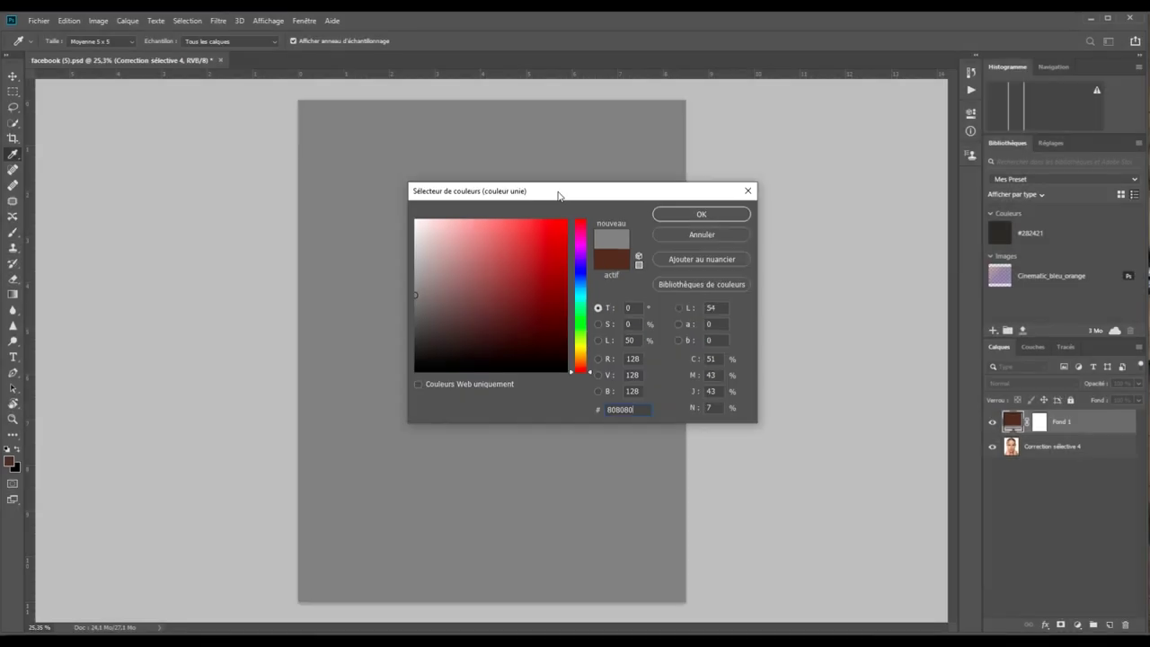
{"action": "left_click_drag", "start_coordinate": [558, 195], "coordinate": [627, 199]}
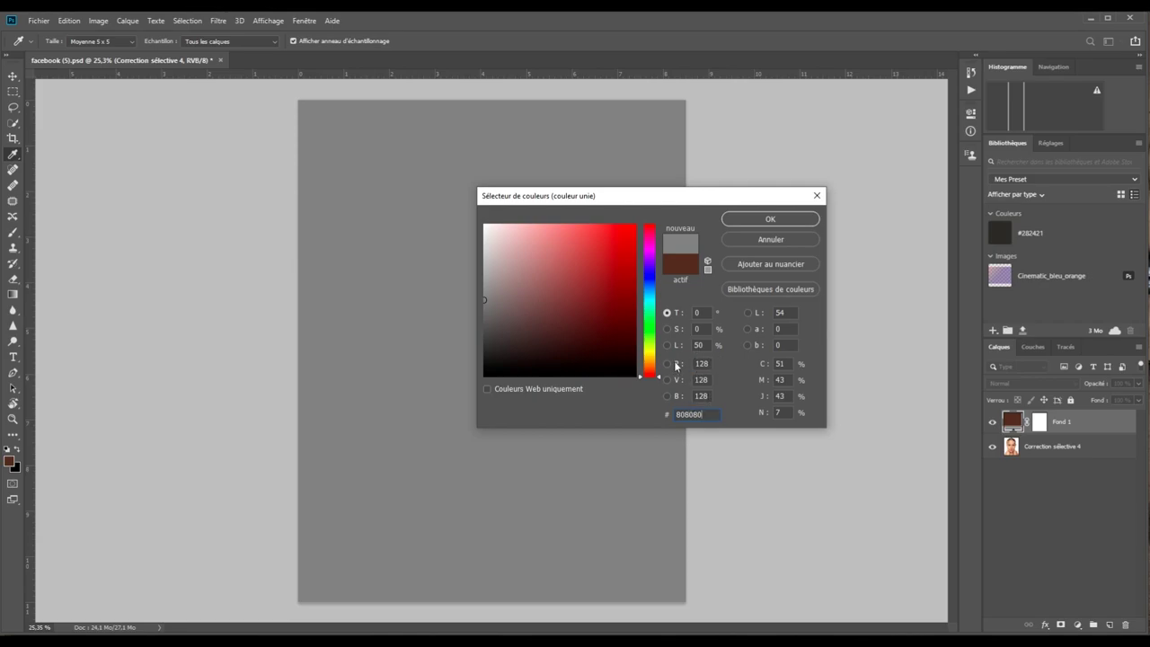
Confirm the 808080 grey fill and set Fond 1's blend mode to Luminosité.
{"action": "left_click", "coordinate": [760, 226]}
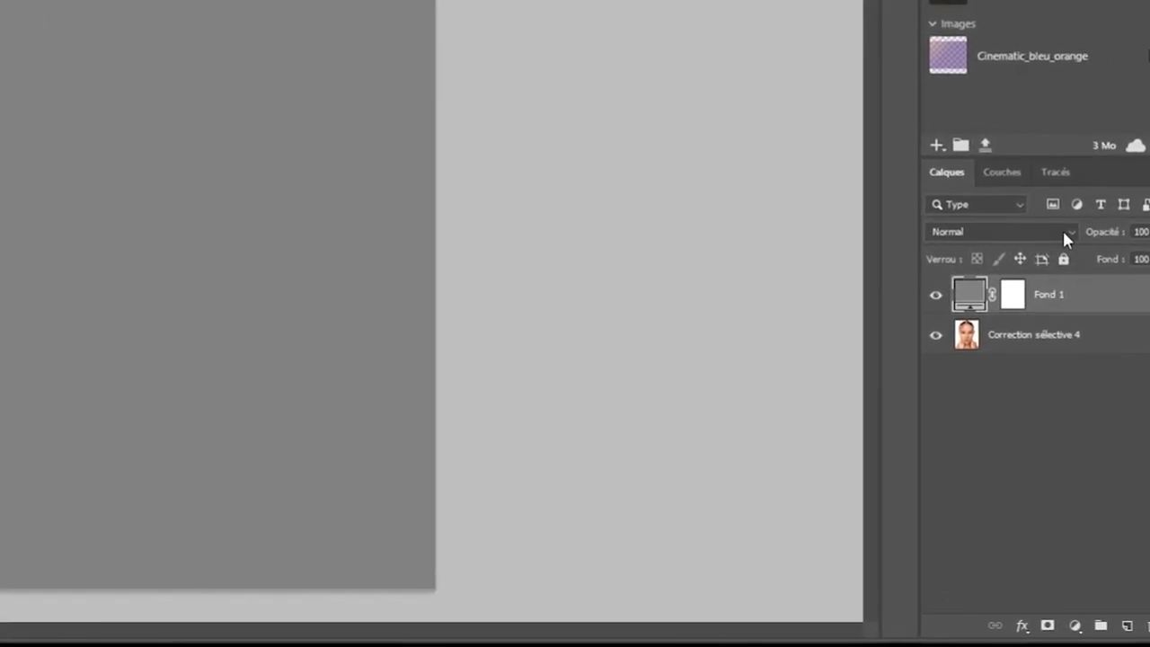
{"action": "left_click", "coordinate": [1053, 266]}
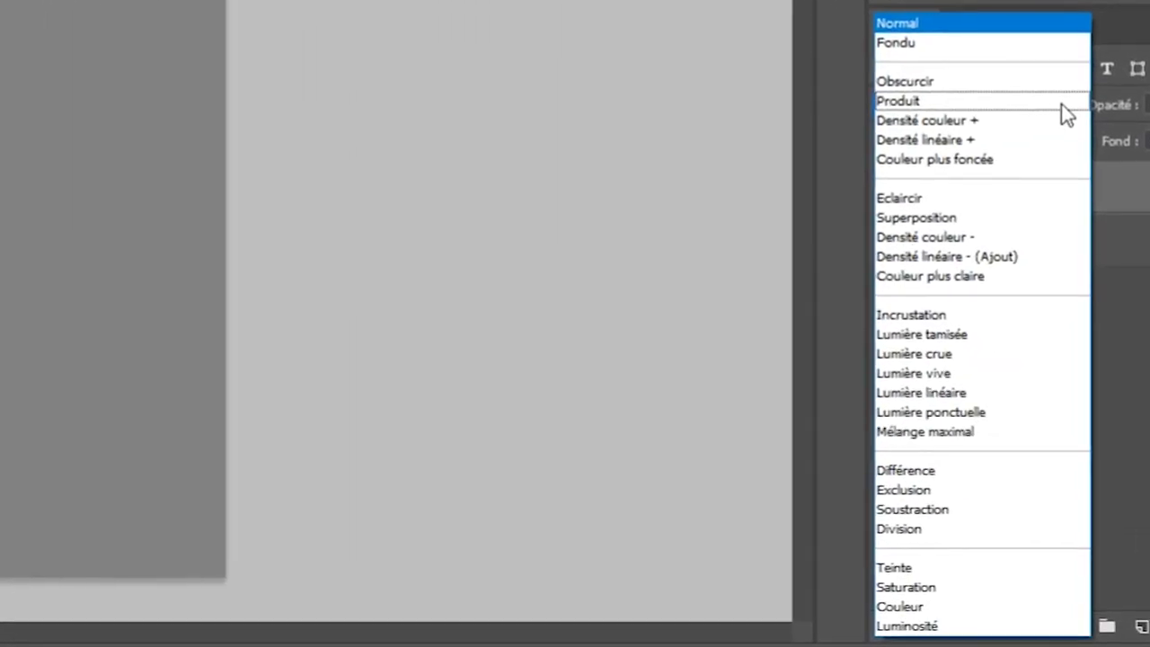
{"action": "left_click", "coordinate": [928, 627]}
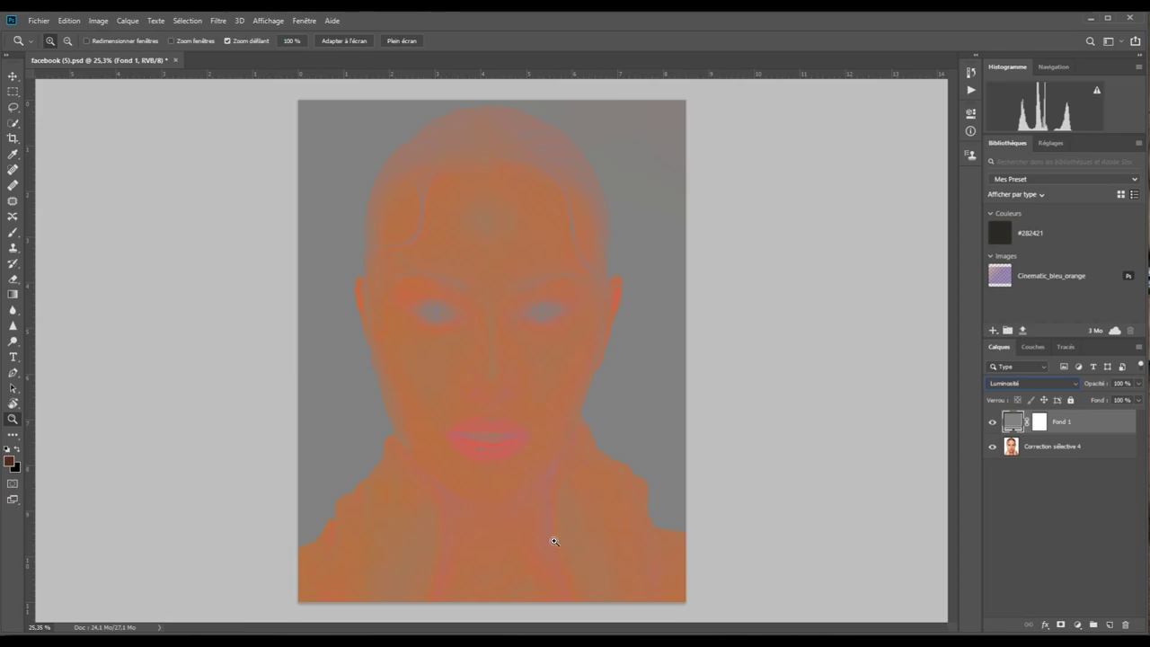
{"action": "mouse_move", "coordinate": [546, 539]}
{"action": "left_mouse_down"}
{"action": "mouse_move", "coordinate": [653, 530]}
{"action": "mouse_move", "coordinate": [652, 360]}
{"action": "left_mouse_up"}
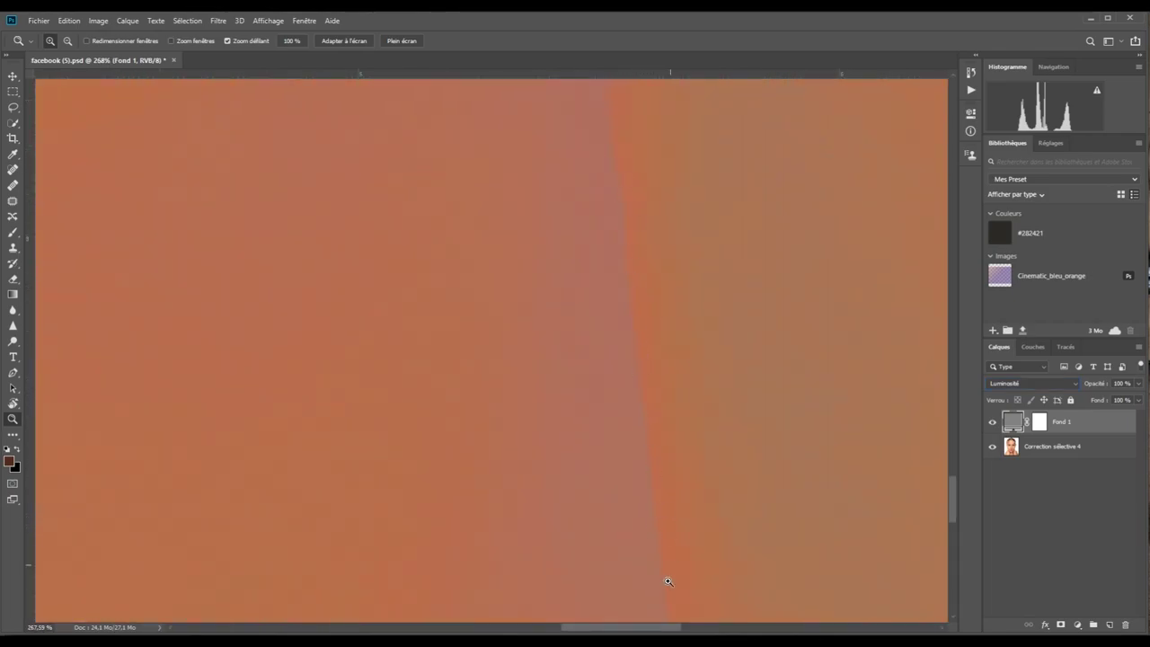
{"action": "mouse_move", "coordinate": [642, 236]}
{"action": "left_mouse_down"}
{"action": "mouse_move", "coordinate": [634, 399]}
{"action": "mouse_move", "coordinate": [622, 343]}
{"action": "left_mouse_up"}
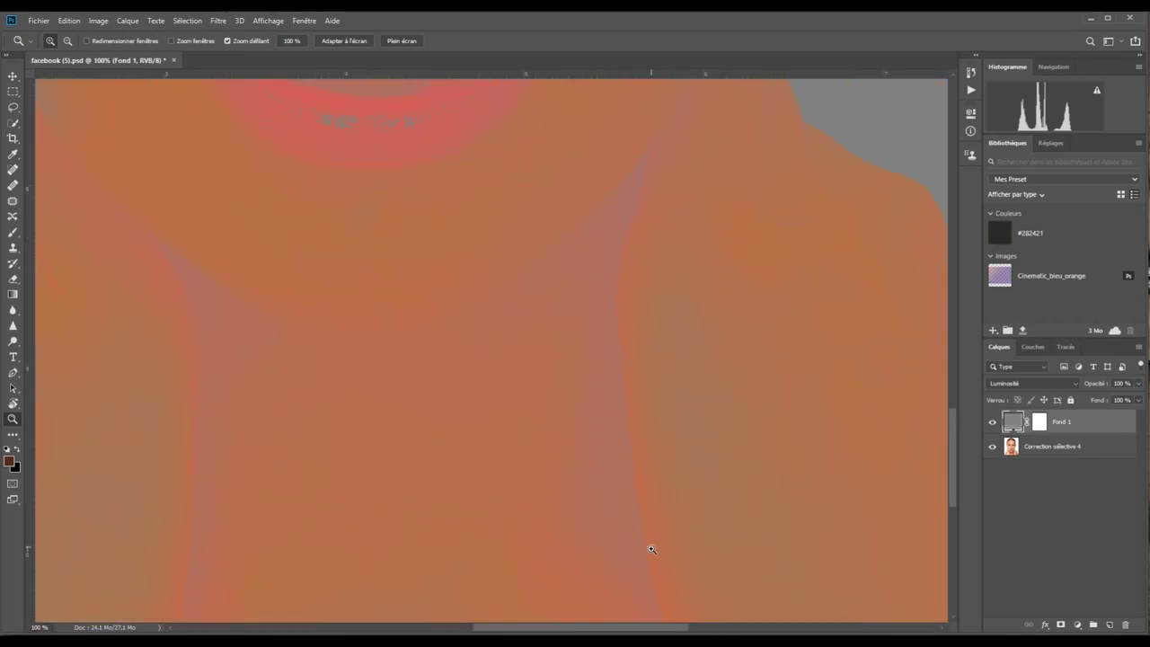
{"action": "mouse_move", "coordinate": [629, 464]}
{"action": "left_mouse_down"}
{"action": "mouse_move", "coordinate": [619, 501]}
{"action": "mouse_move", "coordinate": [586, 491]}
{"action": "left_mouse_up"}
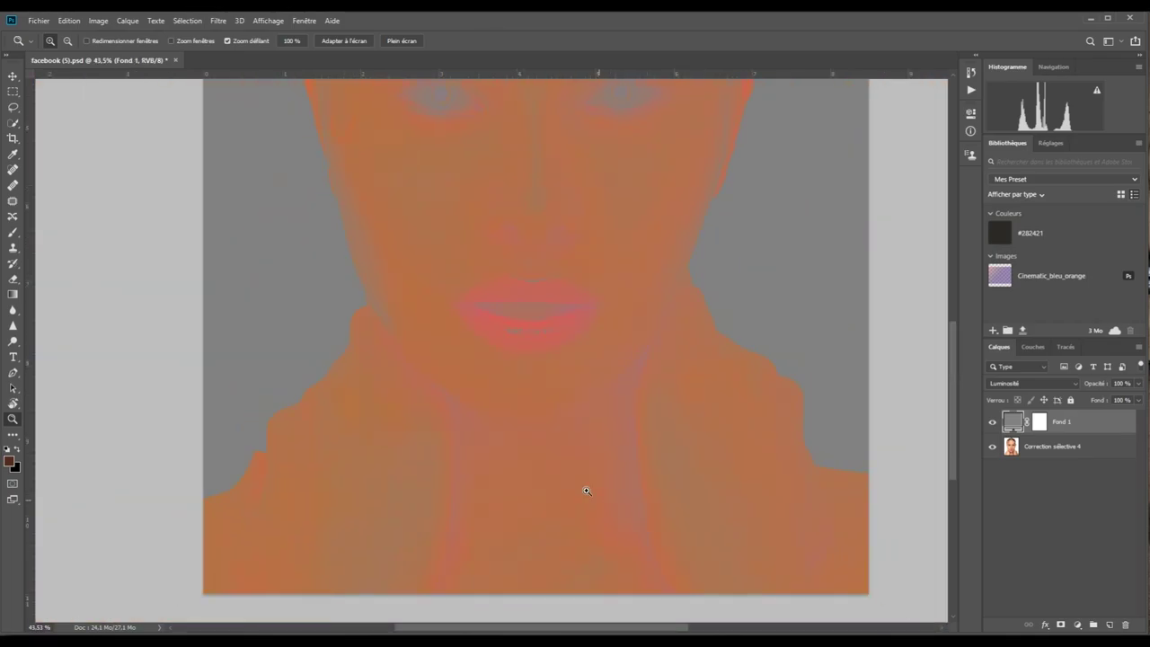
{"action": "left_click_drag", "start_coordinate": [426, 380], "coordinate": [482, 356]}
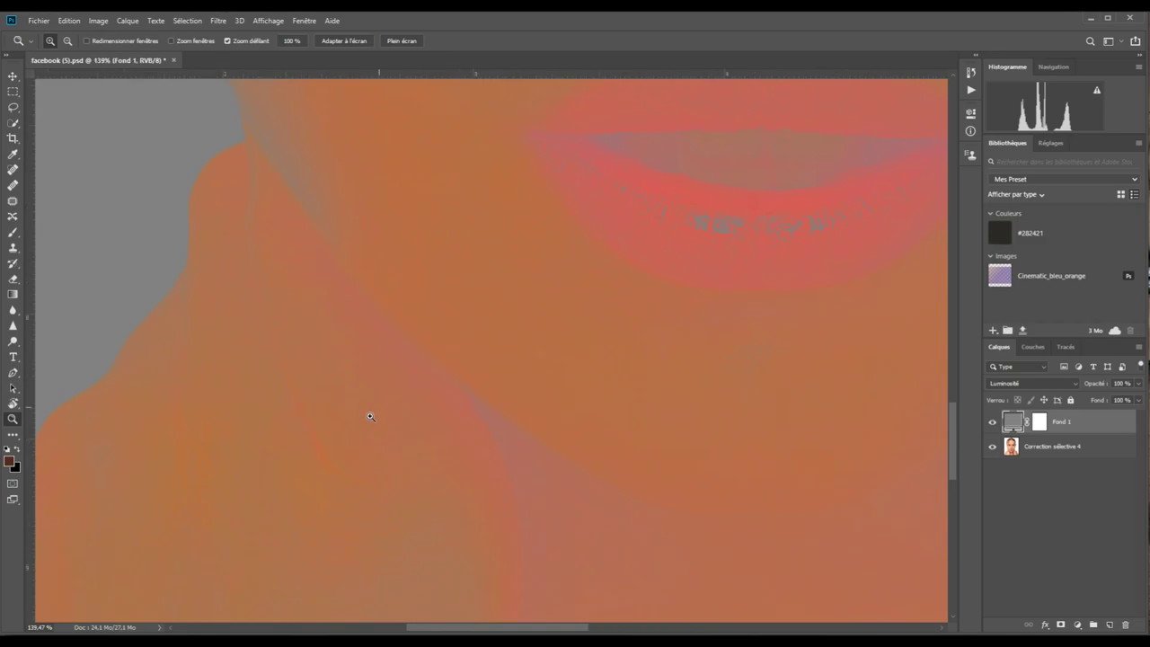
{"action": "mouse_move", "coordinate": [315, 452]}
{"action": "left_mouse_down"}
{"action": "mouse_move", "coordinate": [357, 447]}
{"action": "mouse_move", "coordinate": [255, 480]}
{"action": "mouse_move", "coordinate": [260, 489]}
{"action": "left_mouse_up"}
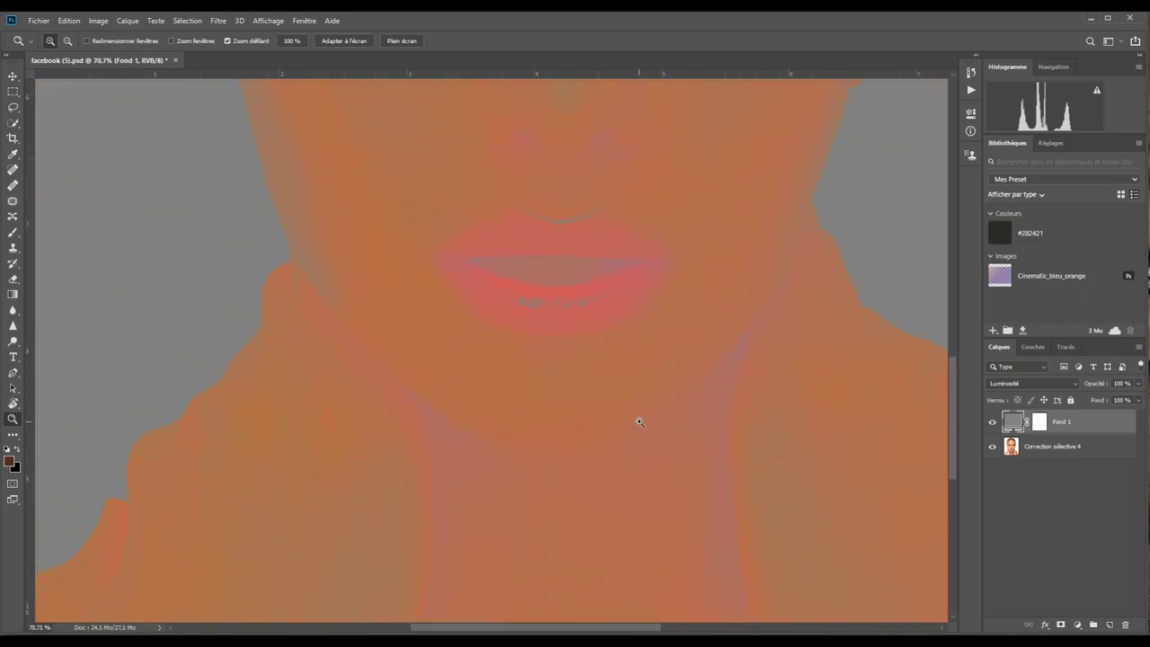
{"action": "left_click_drag", "start_coordinate": [639, 418], "coordinate": [572, 443]}
{"action": "left_click_drag", "start_coordinate": [580, 318], "coordinate": [701, 295]}
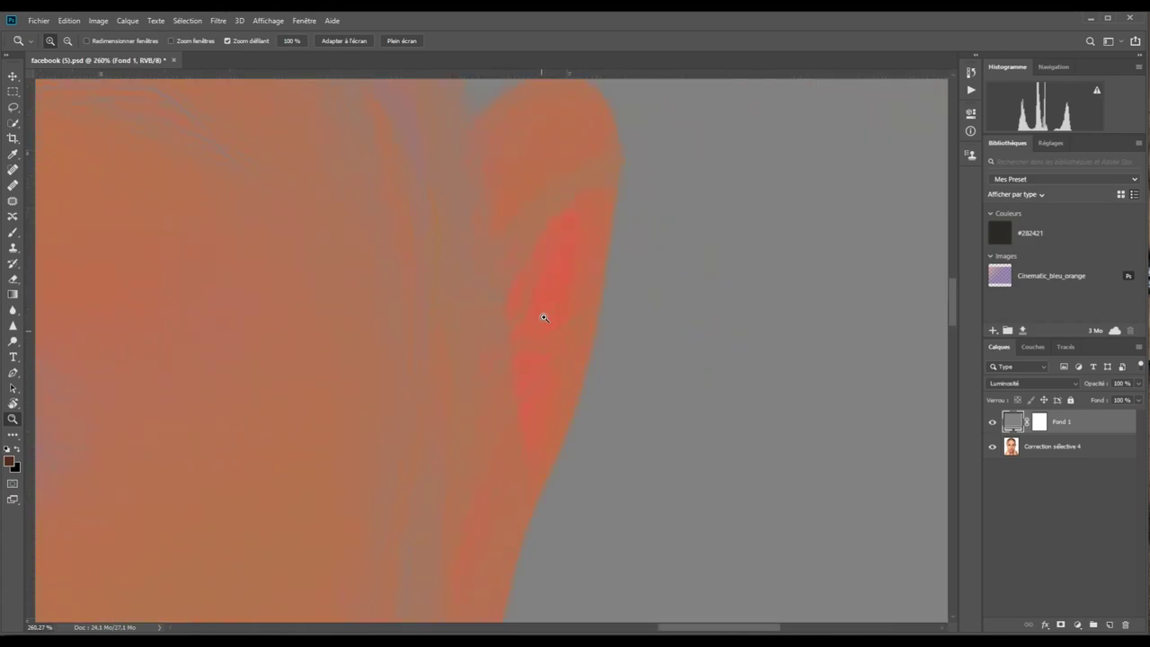
{"action": "left_click_drag", "start_coordinate": [554, 264], "coordinate": [679, 381]}
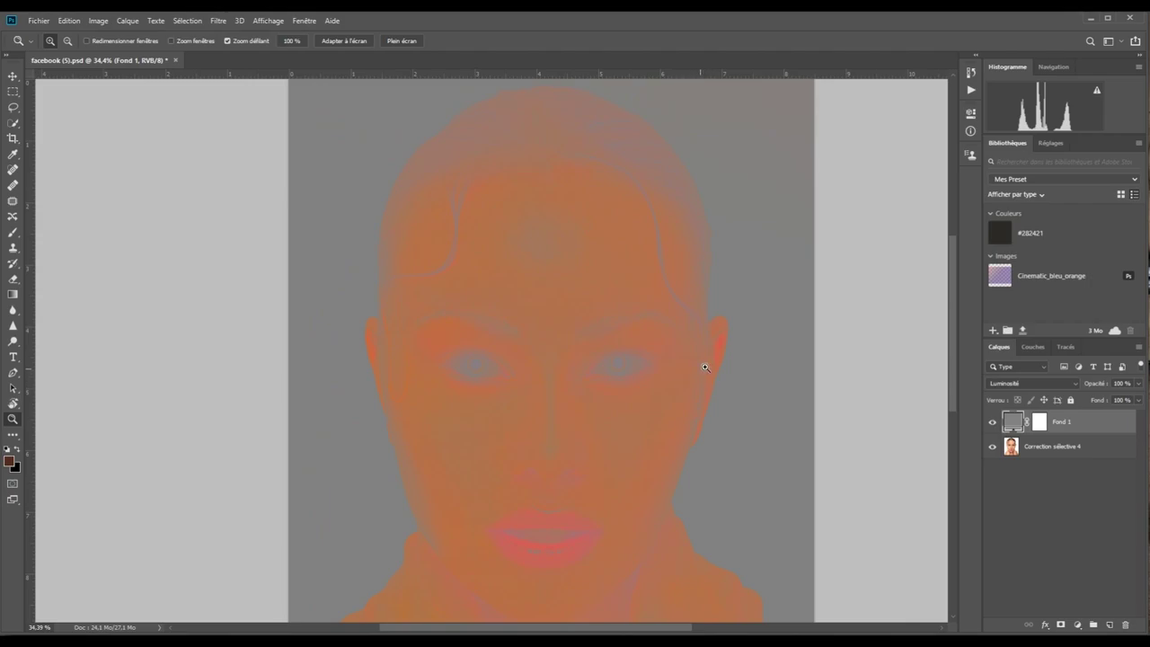
{"action": "left_click_drag", "start_coordinate": [722, 365], "coordinate": [731, 362]}
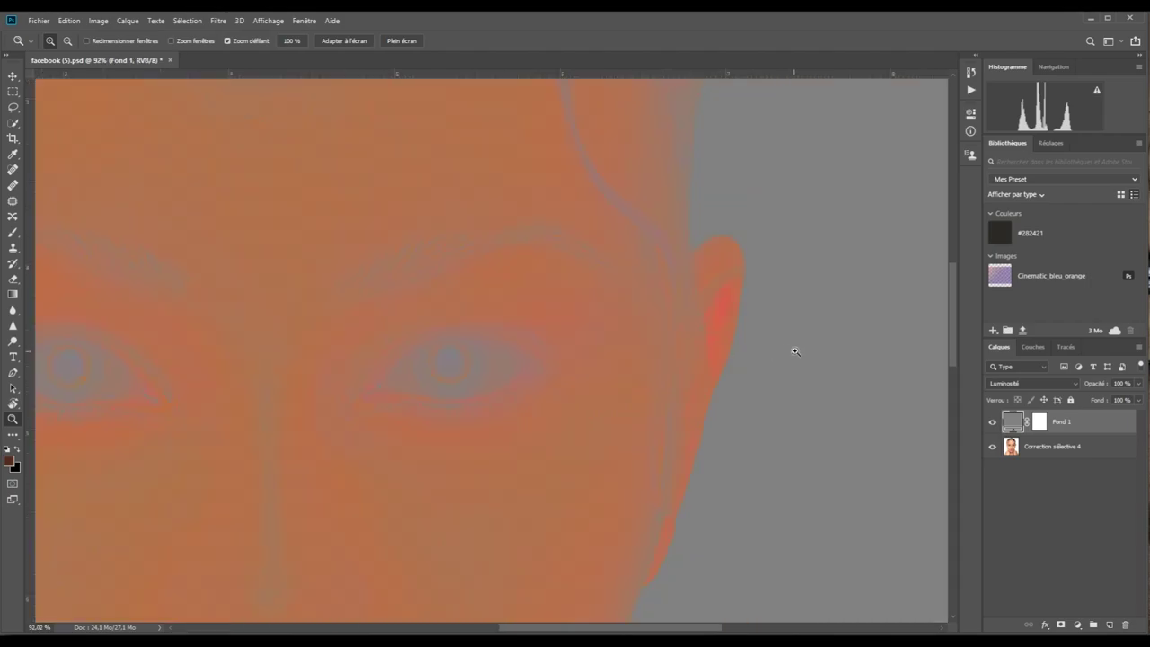
{"action": "left_click_drag", "start_coordinate": [811, 349], "coordinate": [817, 355]}
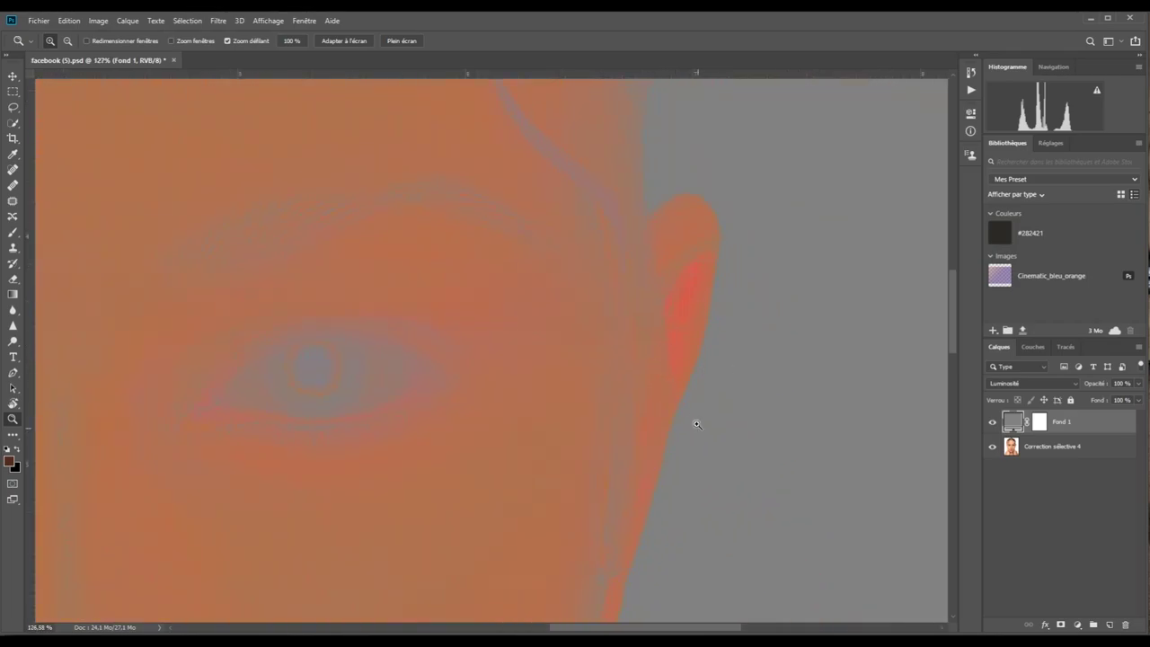
{"action": "mouse_move", "coordinate": [770, 341]}
{"action": "left_mouse_down"}
{"action": "mouse_move", "coordinate": [662, 375]}
{"action": "mouse_move", "coordinate": [606, 362]}
{"action": "left_mouse_up"}
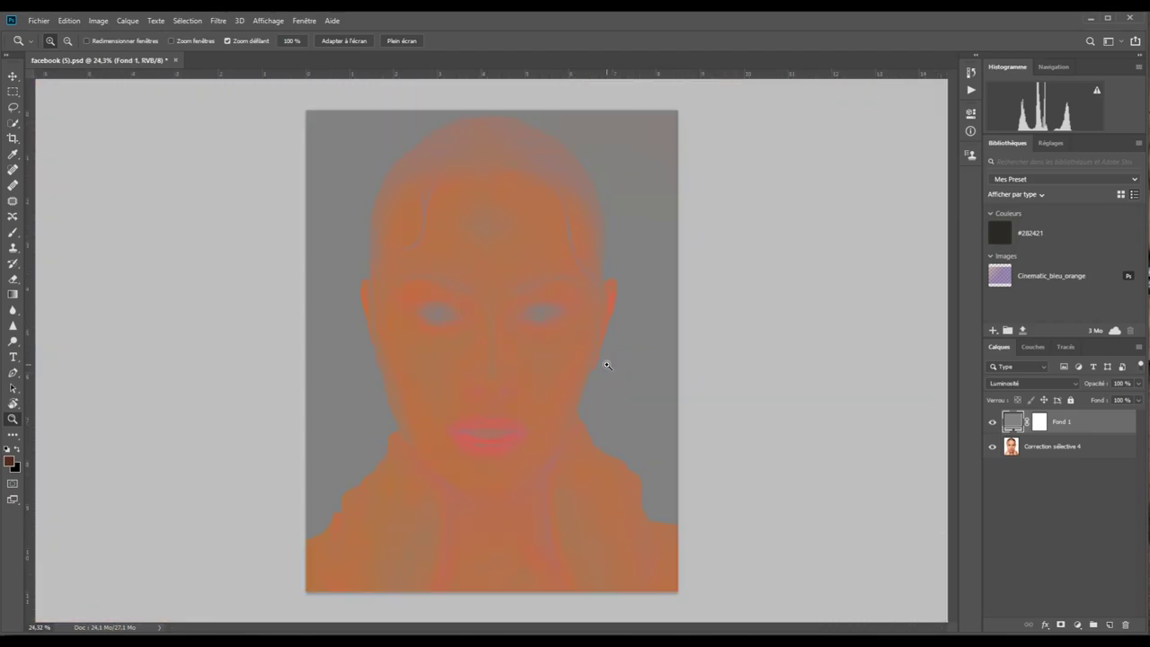
Rename the Fond 1 layer to 'aide visuel' and hide it.
{"action": "double_click", "coordinate": [1065, 422]}
{"action": "type", "text": "aide visuelle"}
{"action": "key", "text": "Return"}
{"action": "left_click", "coordinate": [993, 422]}
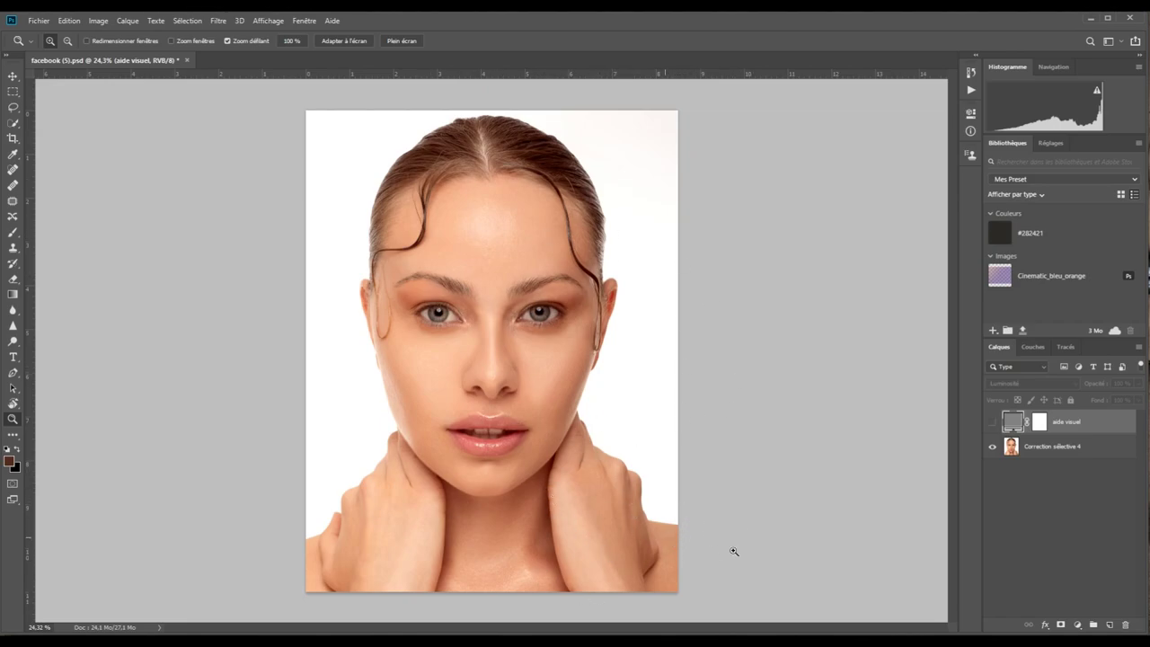
{"action": "left_click", "coordinate": [1078, 624]}
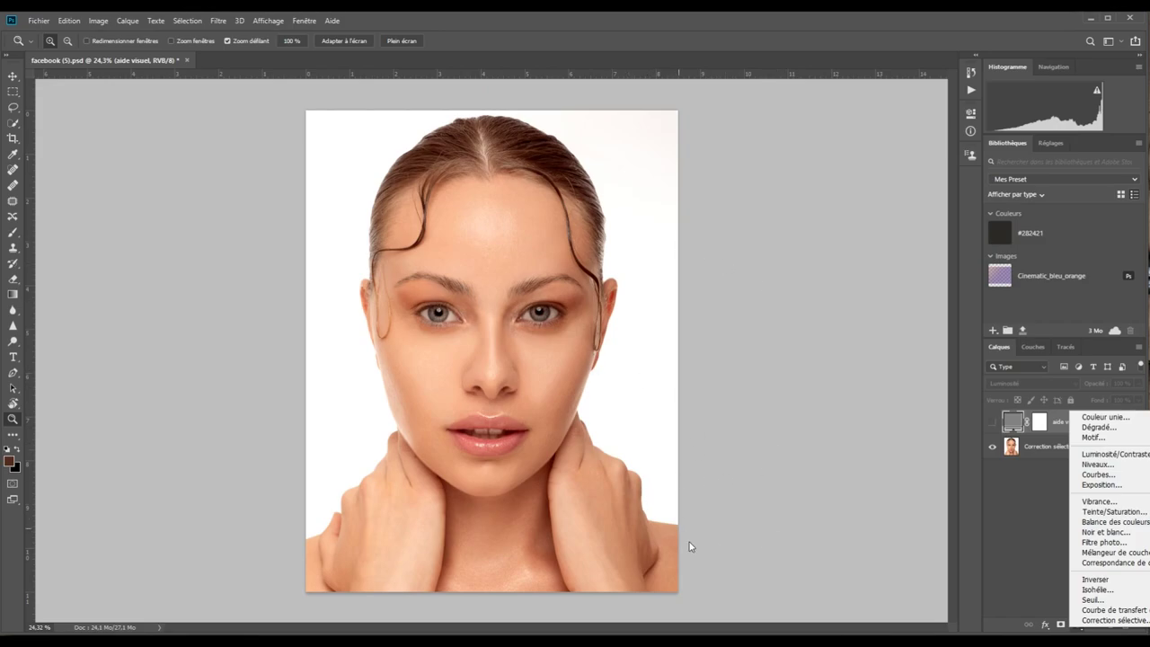
Dismiss the fill and adjustment layer menu without adding a layer.
{"action": "left_click", "coordinate": [727, 297]}
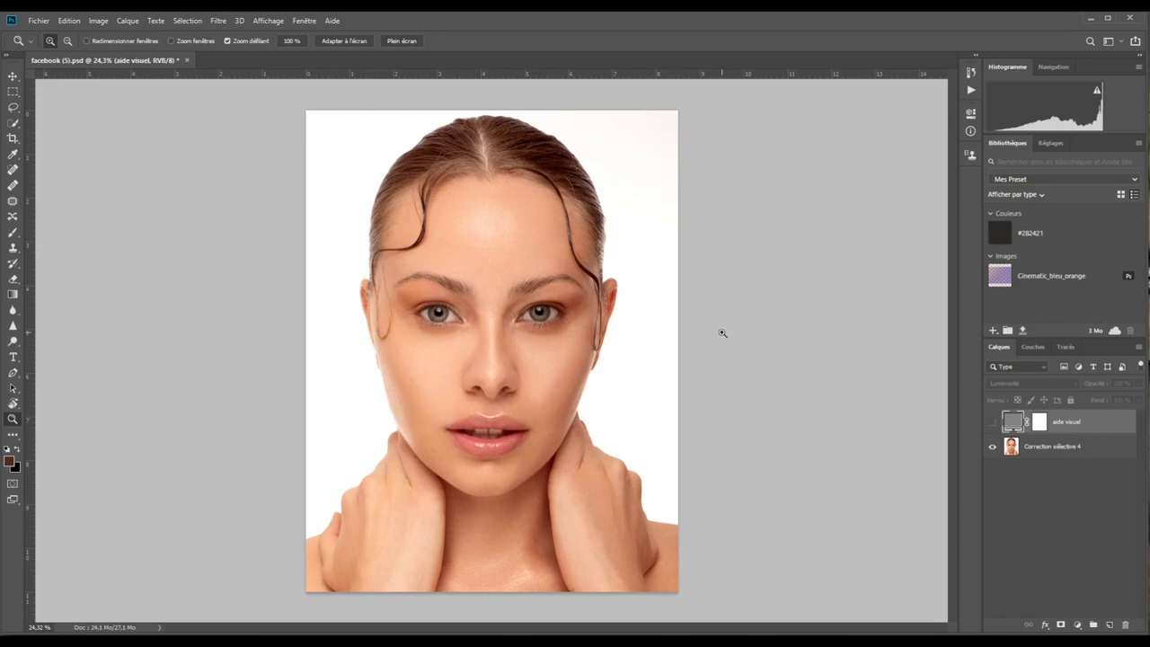